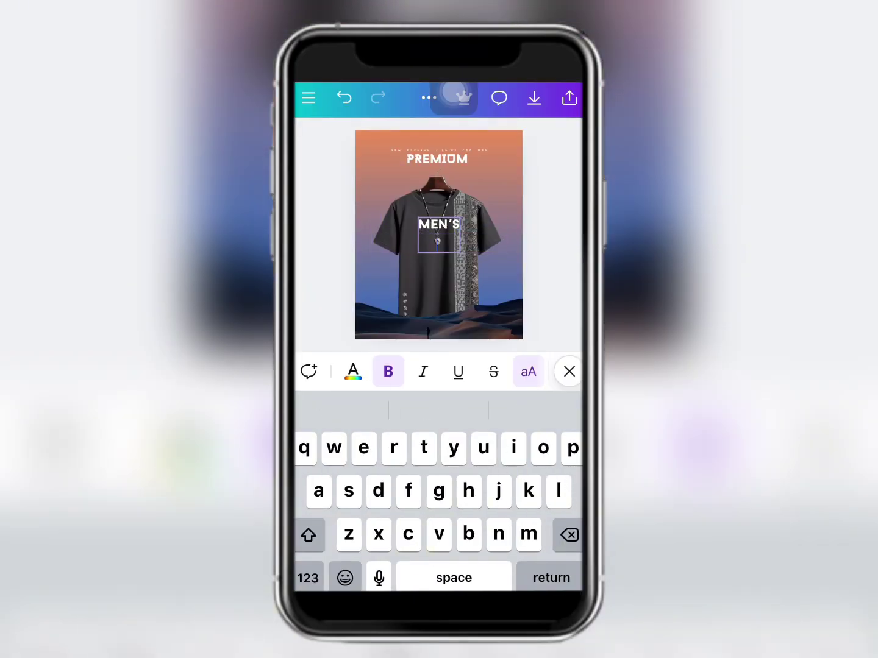
Start typing the MEN'S wording into the new text box on the shirt.
type("emi")
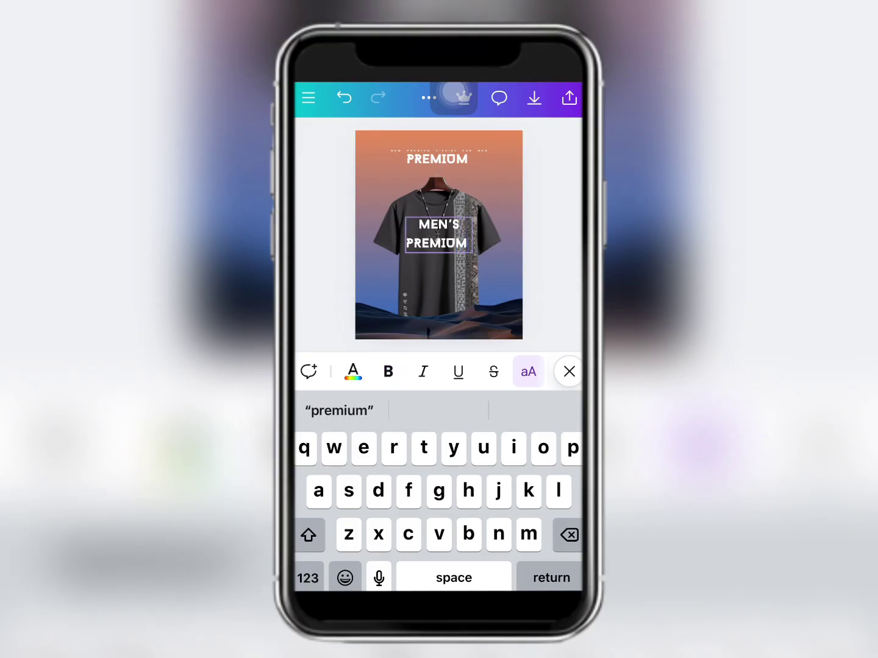
Left-align the MEN'S PREMIUM text and select all of it.
scroll(439, 371, "right", 3)
left_click(467, 371)
triple_click(436, 234)
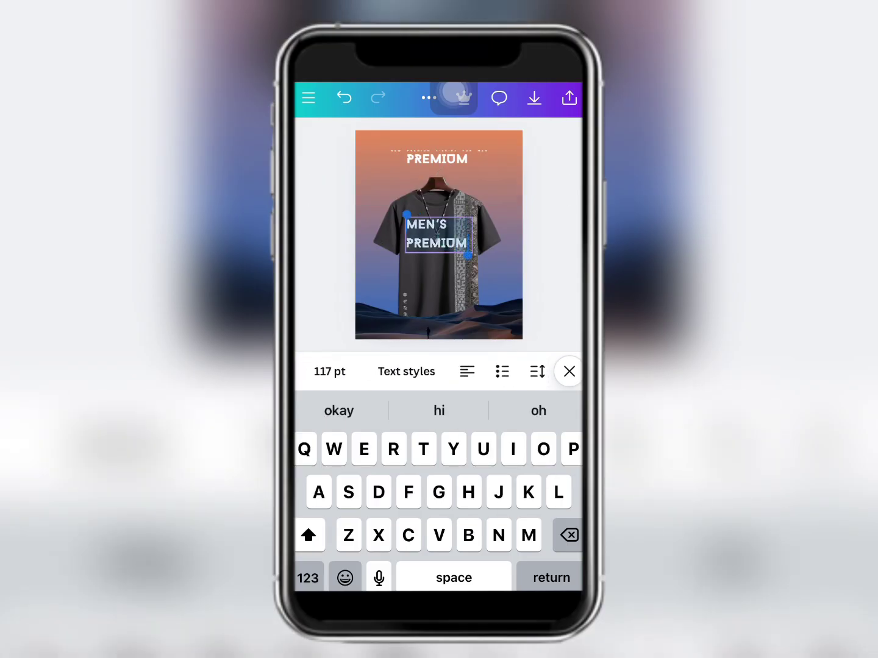
left_click(568, 371)
Set the MEN'S PREMIUM caption to Montserrat SemiBold.
left_click(381, 561)
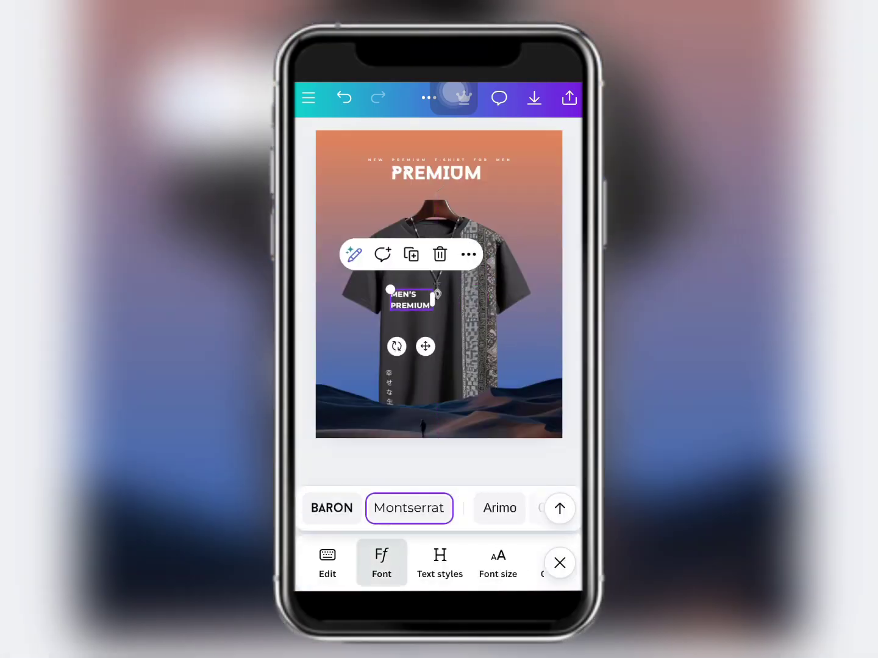
left_click(560, 508)
scroll(438, 500, "down", 2)
left_click(358, 541)
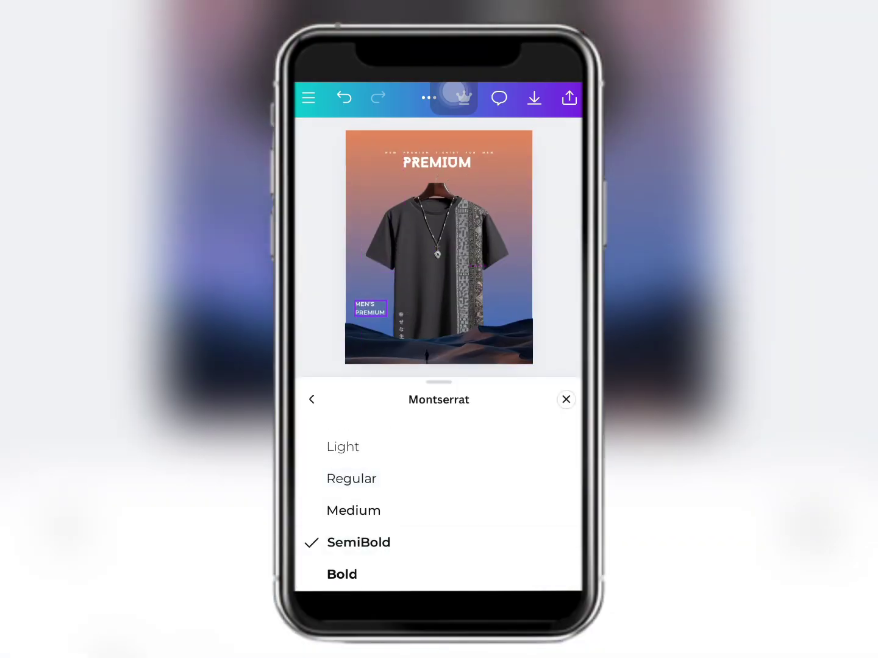
left_click(566, 399)
Give the caption font size 35 and line spacing 1.32.
left_click(498, 561)
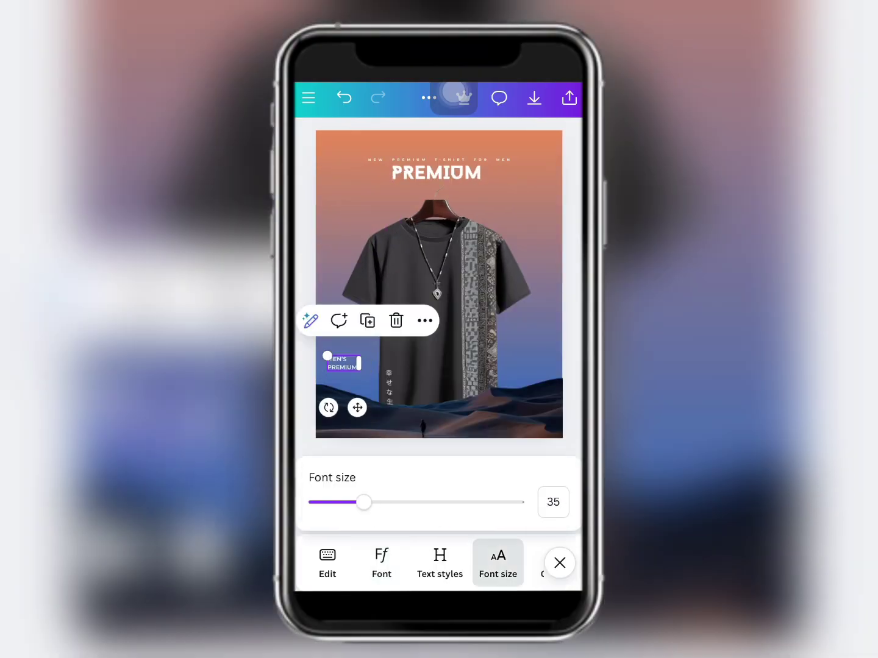
left_click(439, 562)
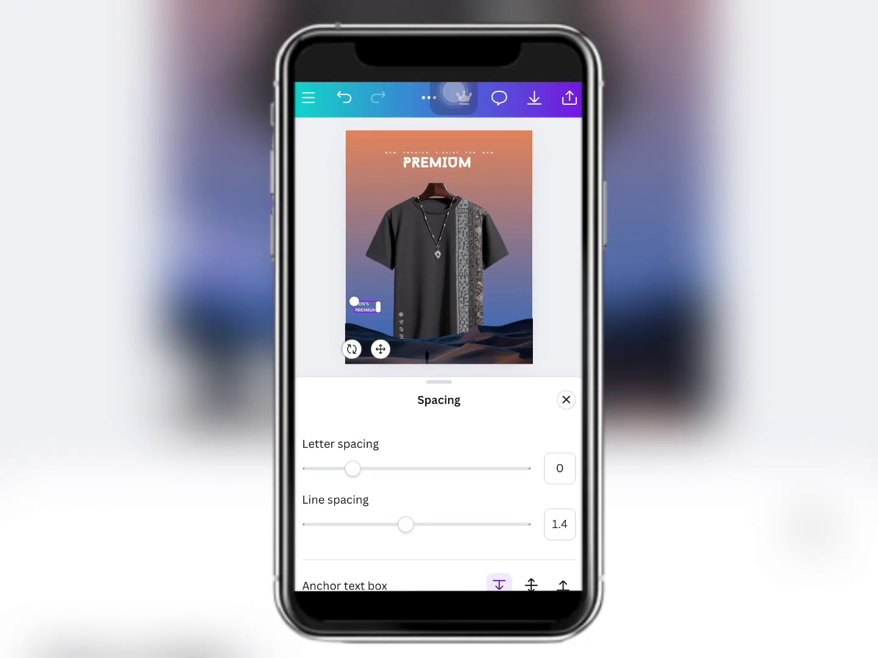
left_click_drag(405, 523, 398, 524)
left_click(566, 399)
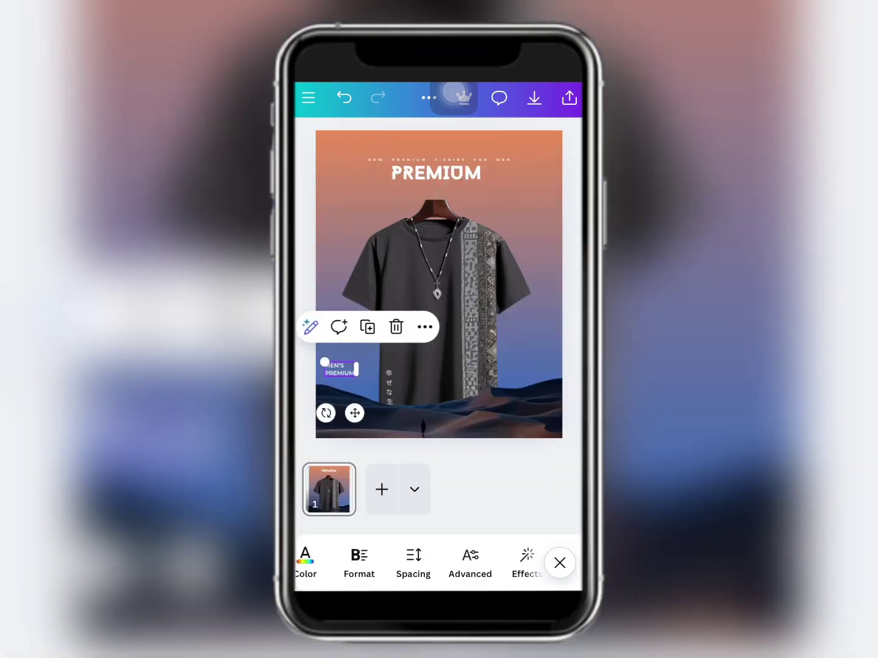
Add a FABRIC line and position it just below PREMIUM.
left_click(328, 561)
type("Fab")
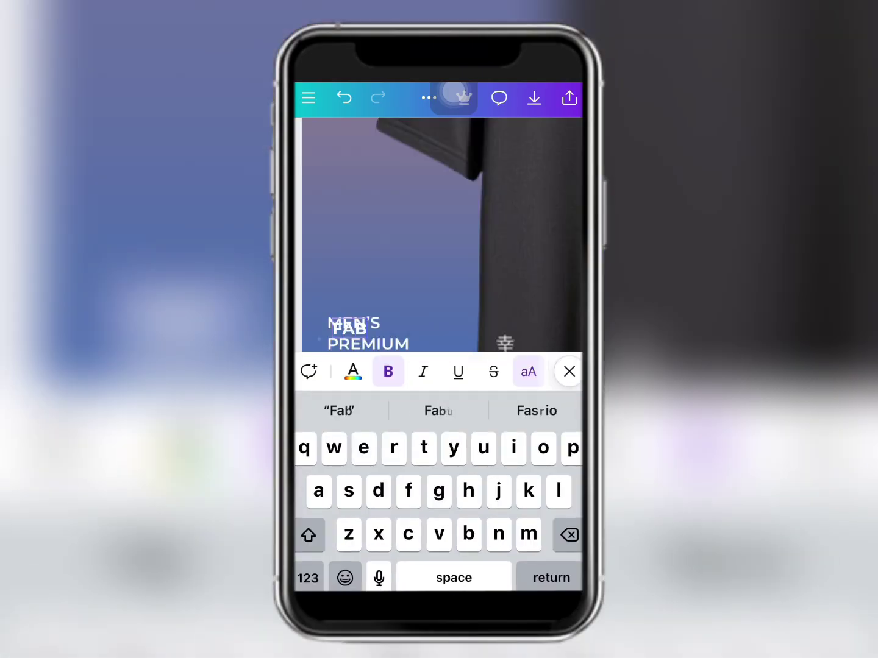
left_click(568, 371)
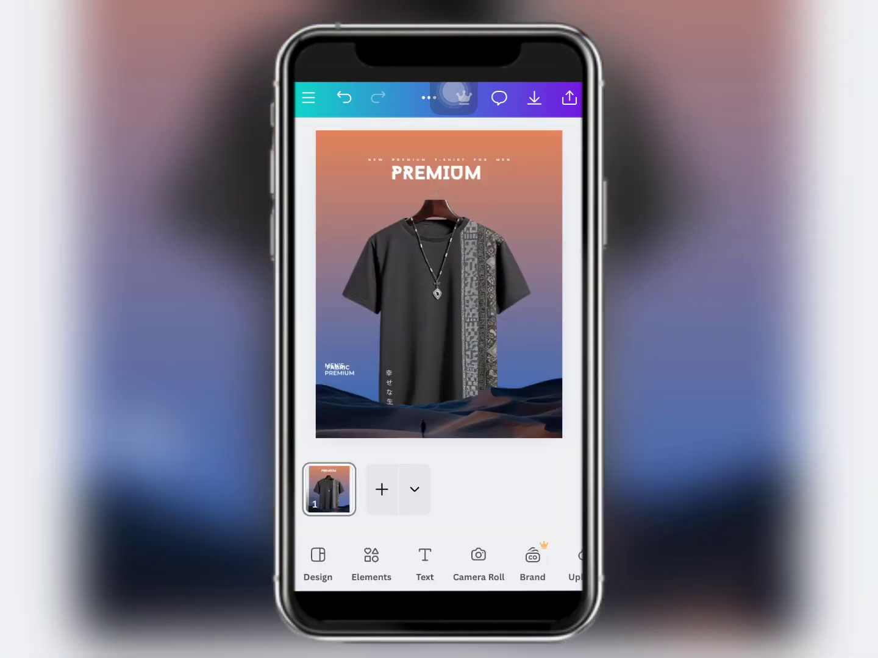
left_click_drag(363, 278, 351, 323)
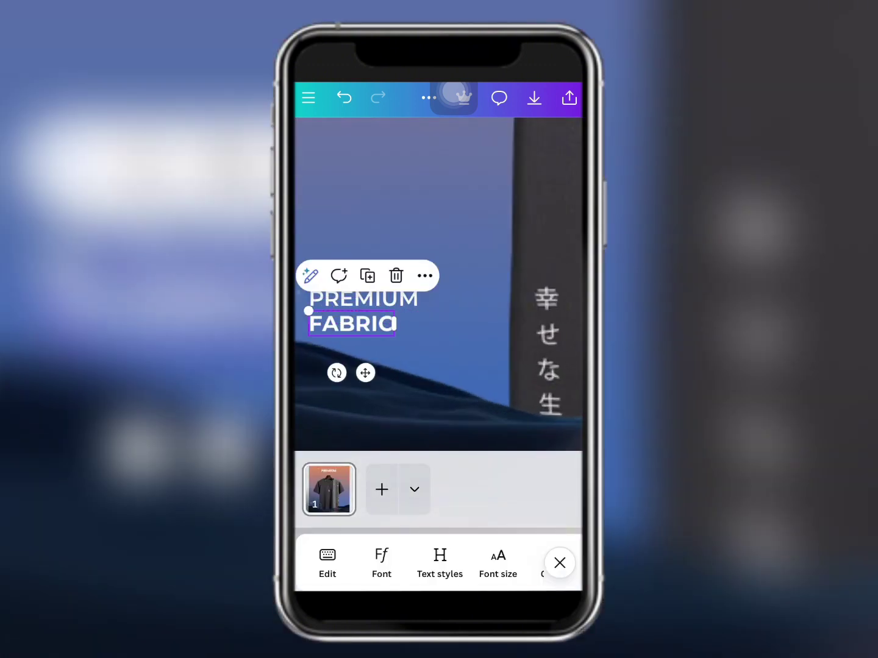
Set the FABRIC line to Montserrat Regular weight.
left_click(381, 563)
left_click(408, 507)
left_click(351, 534)
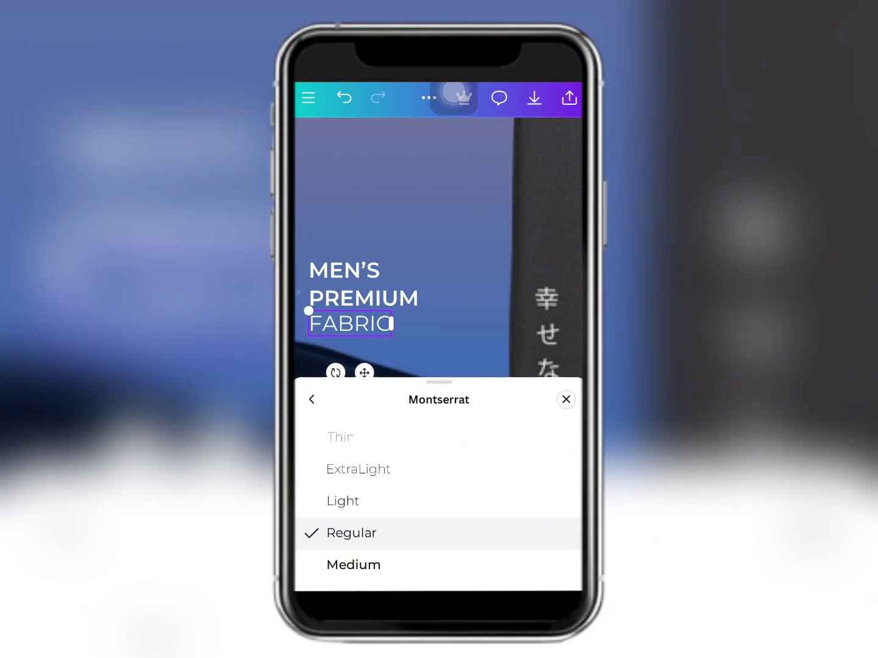
left_click(566, 399)
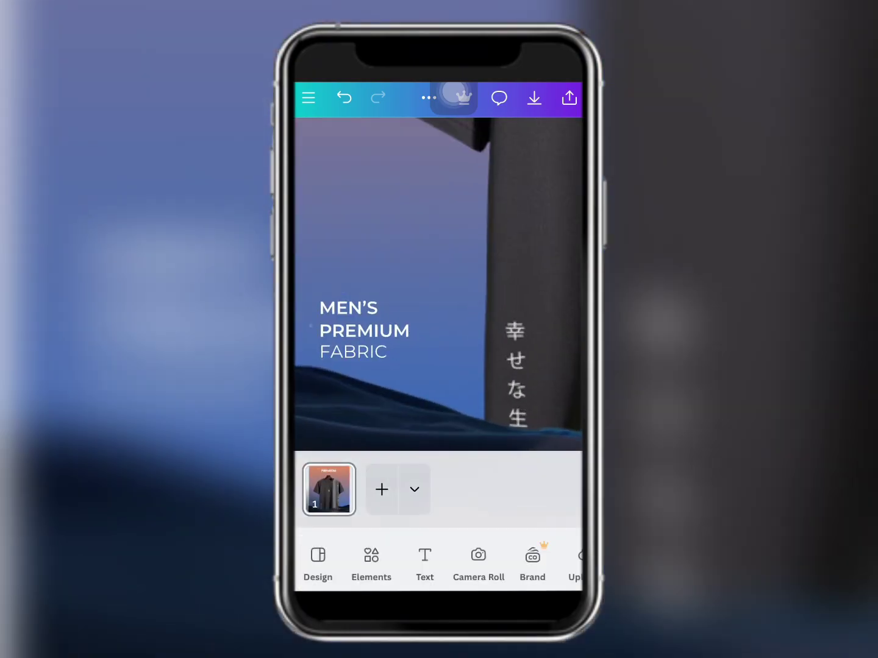
left_click(353, 352)
left_click(467, 555)
left_click(464, 286)
left_click(559, 563)
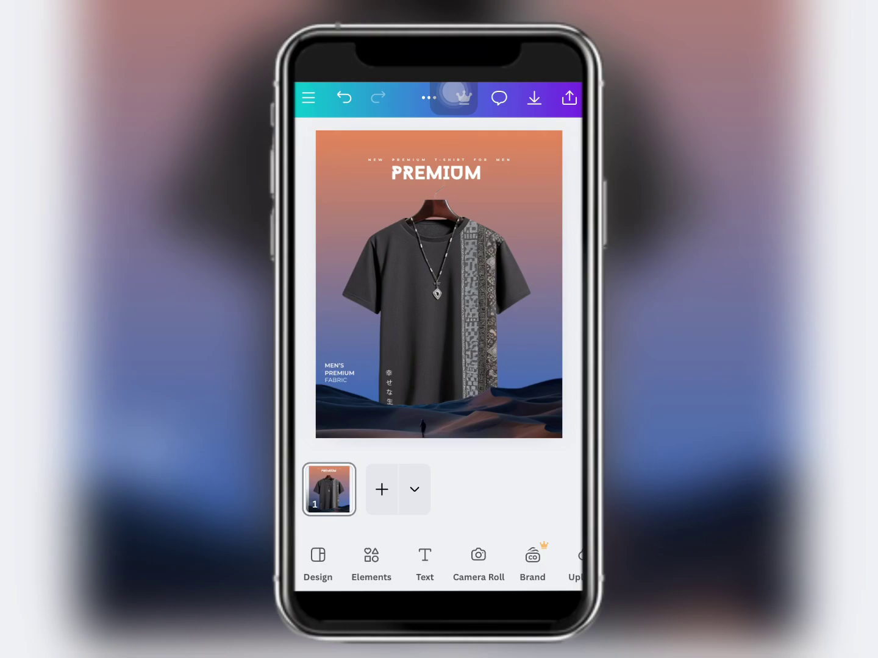
left_click(435, 173)
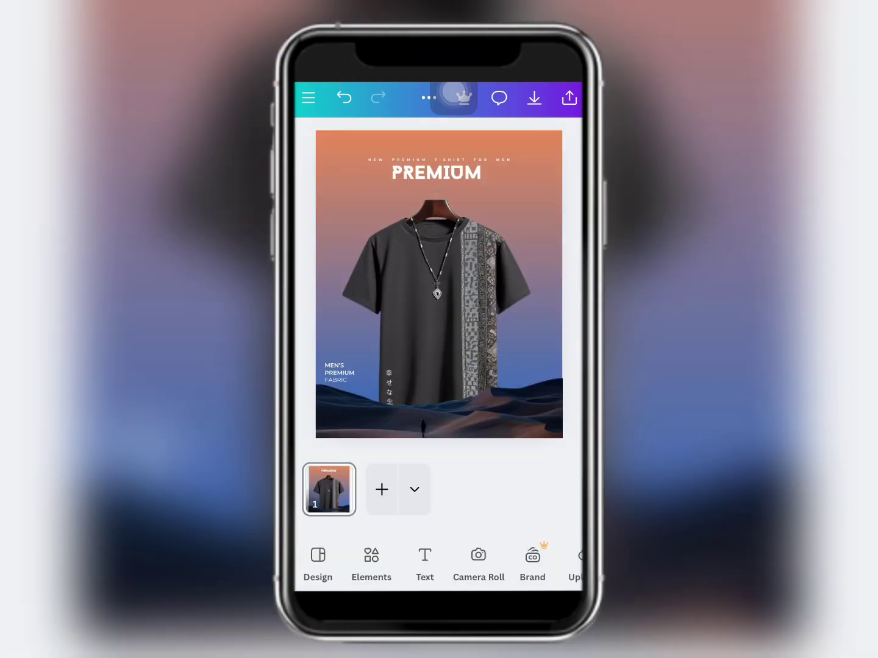
Change the PREMIUM heading font to Garet ExtraBold, after trying DM Sans.
left_click(436, 173)
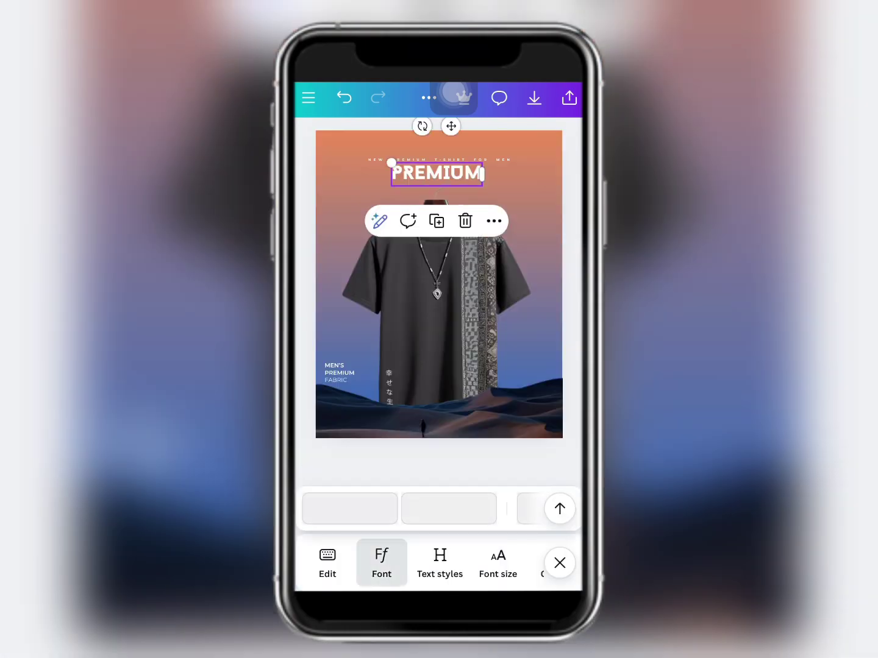
left_click(560, 509)
scroll(439, 506, "down", 5)
scroll(439, 507, "down", 3)
scroll(439, 507, "down", 3)
left_click(352, 494)
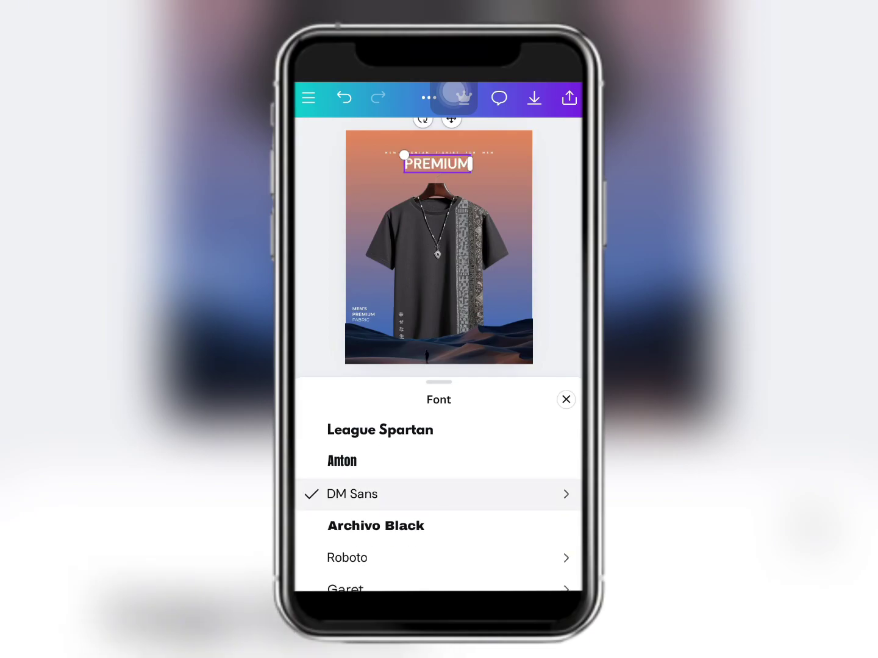
scroll(439, 506, "down", 2)
left_click(346, 501)
left_click(566, 501)
left_click(360, 531)
left_click(564, 499)
Review the heading's spacing settings, then deselect it.
left_click(497, 564)
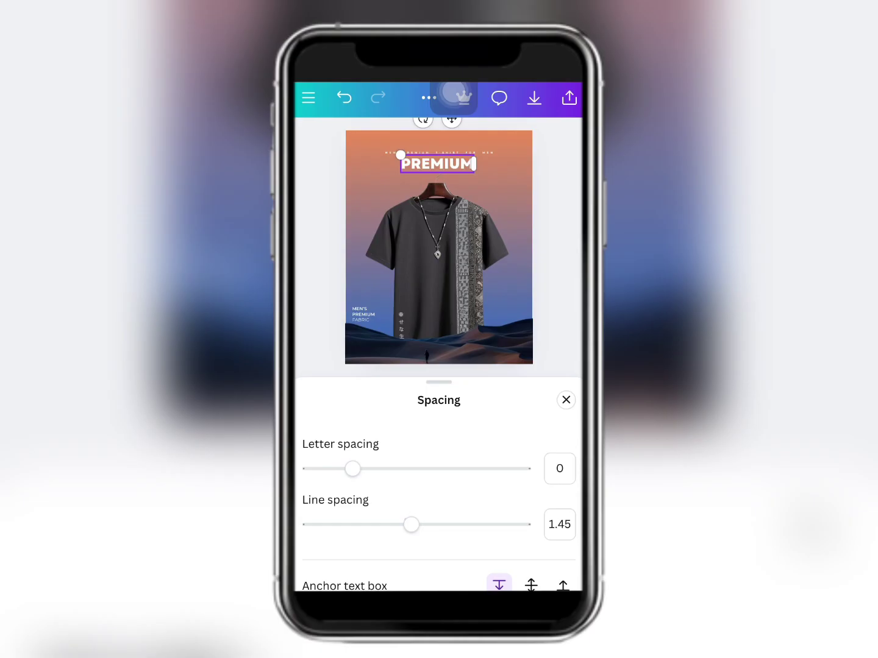
left_click(563, 244)
left_click(426, 564)
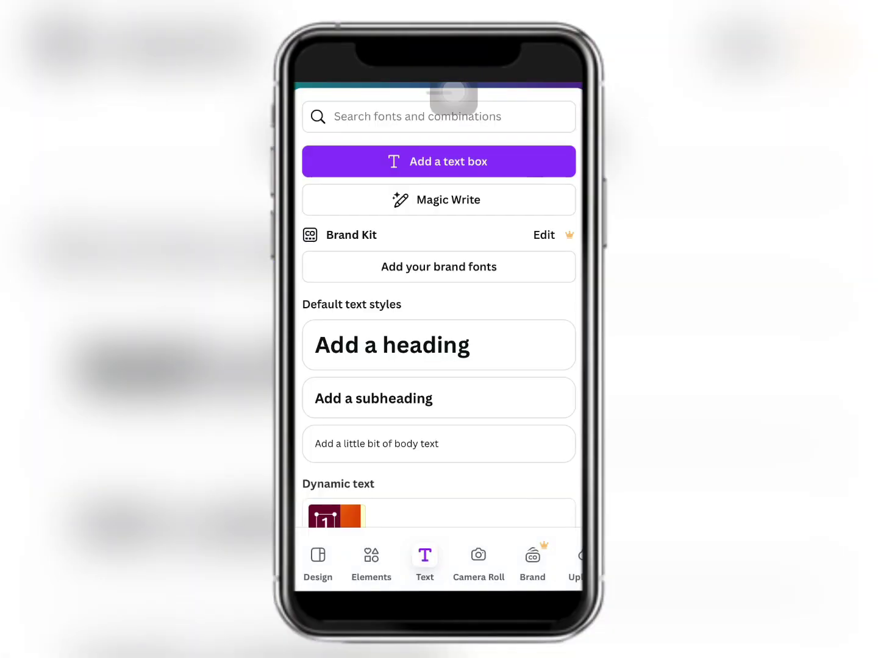
Add a 'Casual' text box and move it left above the caption.
left_click(439, 162)
key("BackSpace")
key("BackSpace")
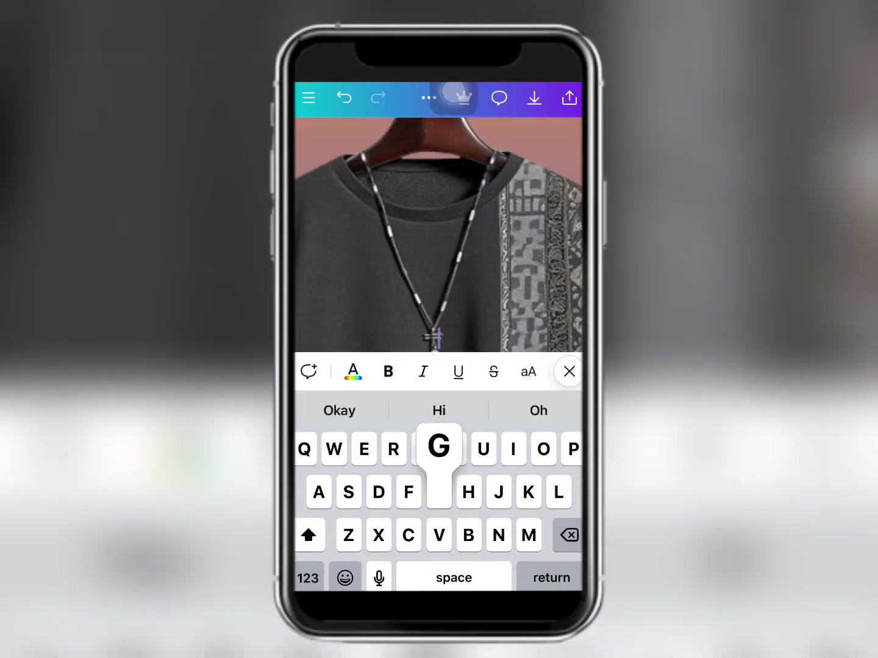
type("GCa")
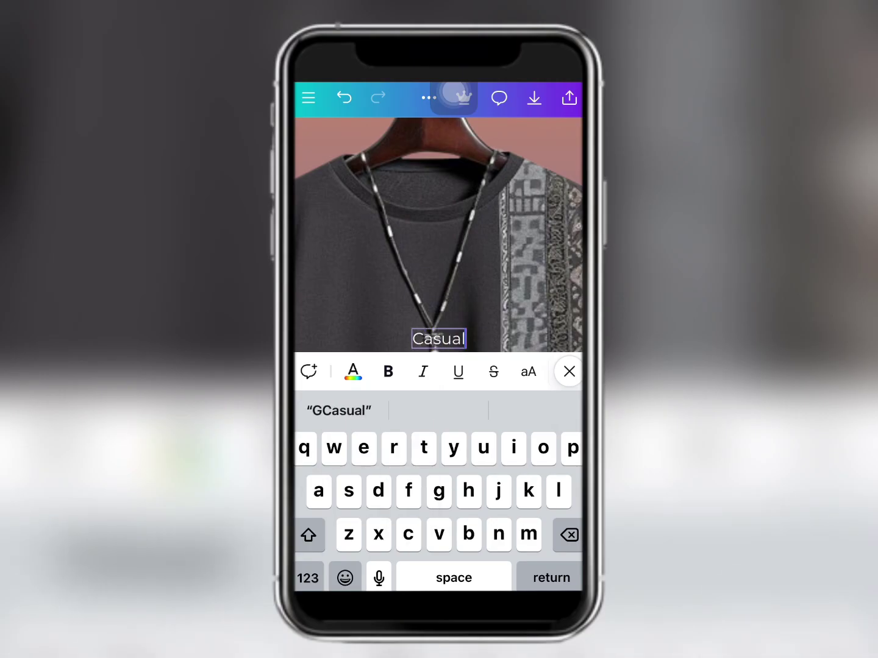
left_click(569, 371)
left_click(436, 275)
left_click(436, 300)
left_click_drag(436, 298, 349, 323)
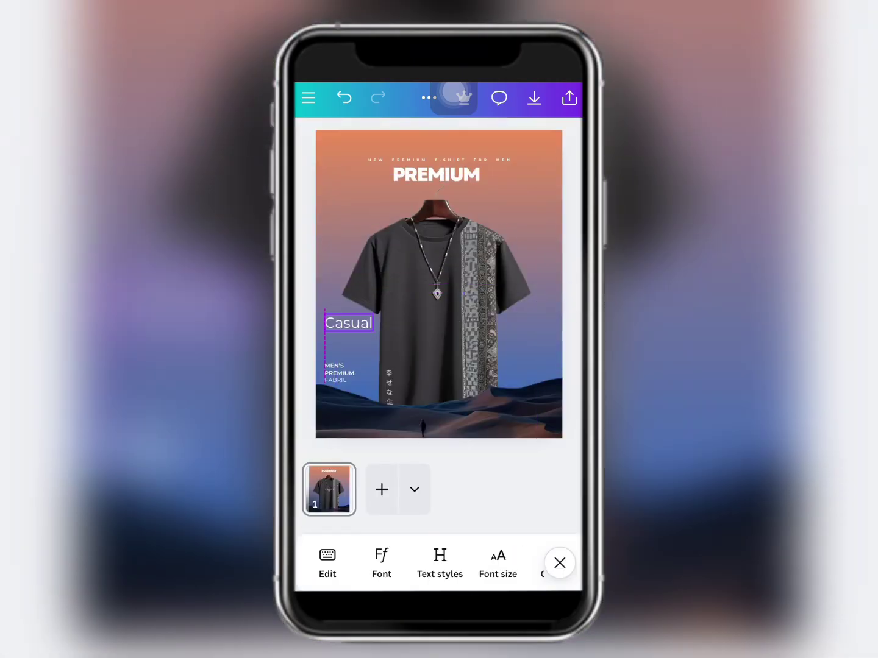
Set Casual in the Alex Brush script font, after briefly trying Allura.
left_click(381, 563)
left_click(560, 509)
scroll(439, 523, "down", 10)
left_click(357, 457)
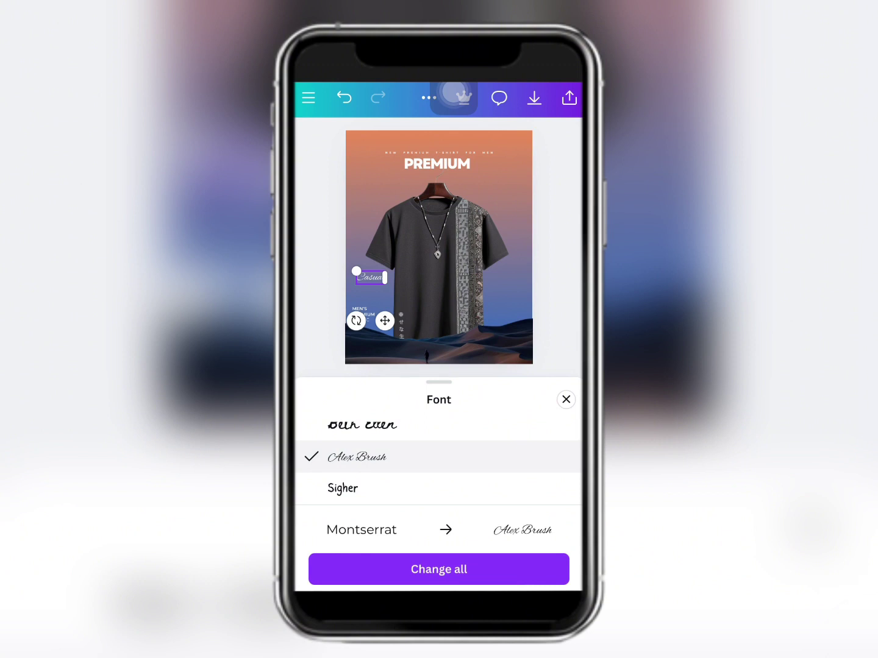
scroll(439, 507, "down", 5)
scroll(439, 506, "up", 15)
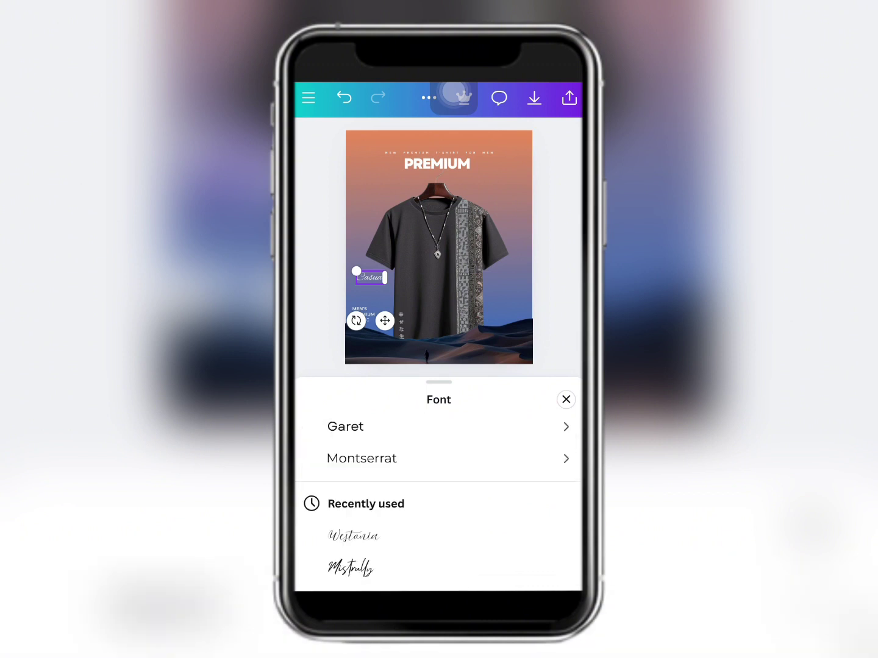
left_click(343, 459)
left_click(356, 424)
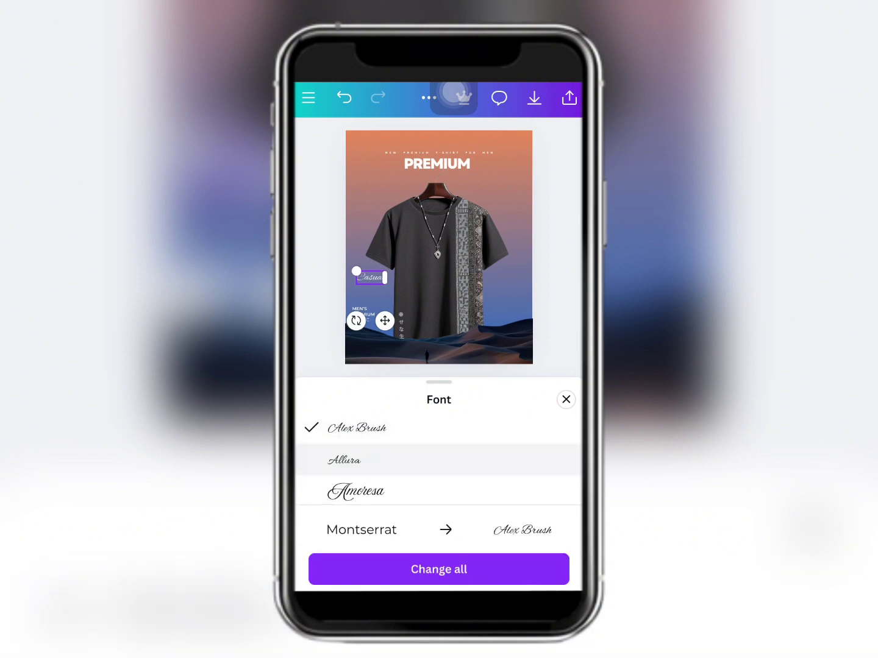
left_click(566, 398)
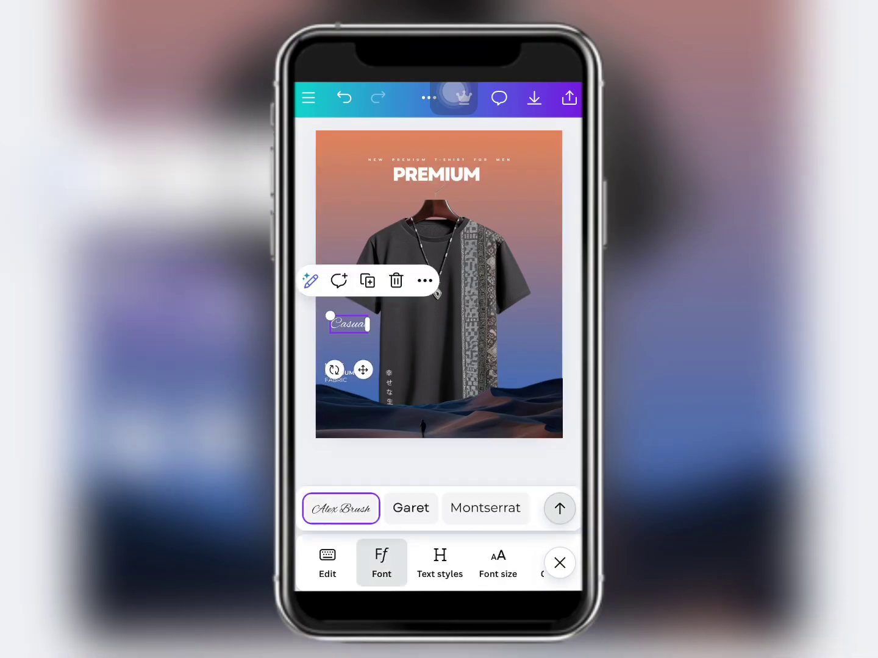